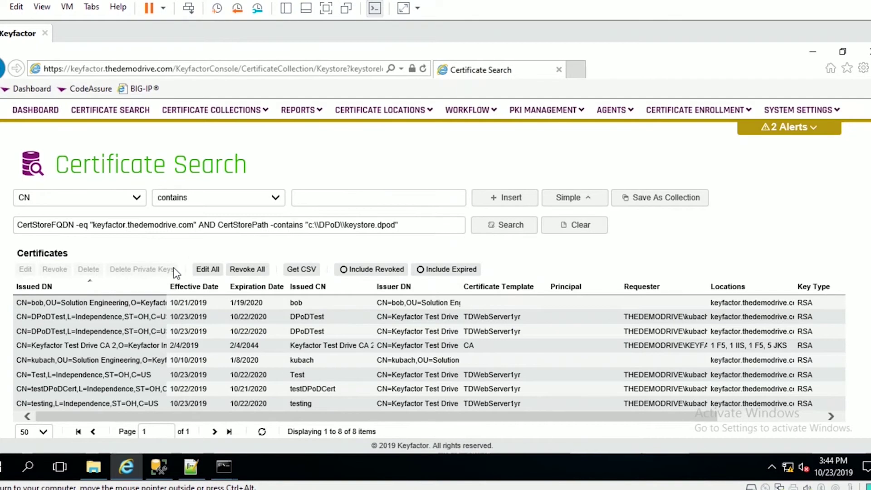
Highlight the keystore.dpod file name in the certificate search query
drag(395, 225, 360, 231)
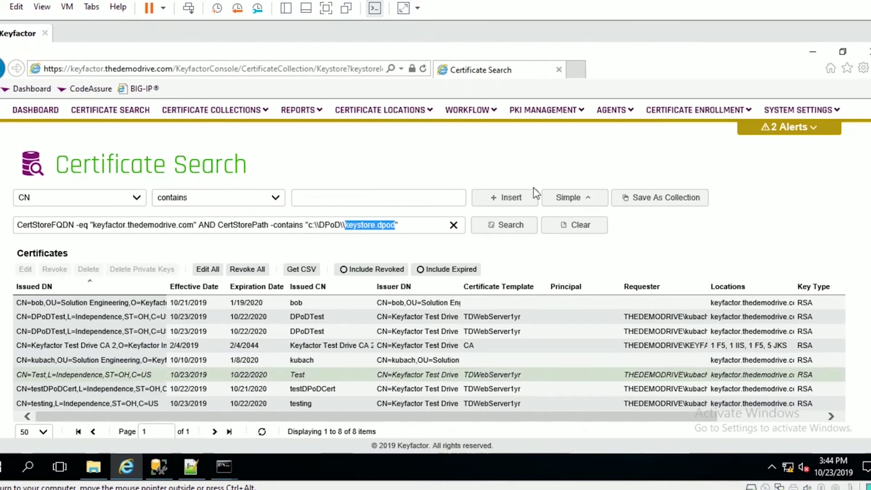
Start a PFX enrollment with the TD Web Server 1yr template and Common Name DPoDTest
mouse_move(674, 113)
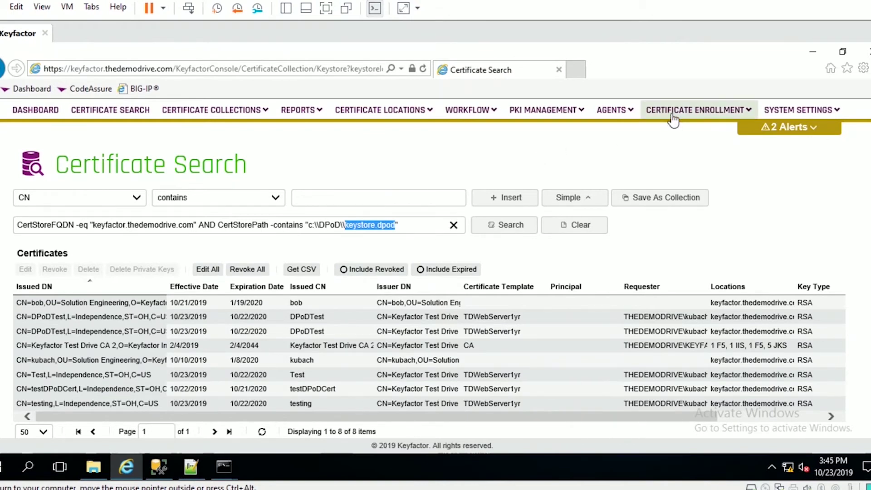
click(670, 173)
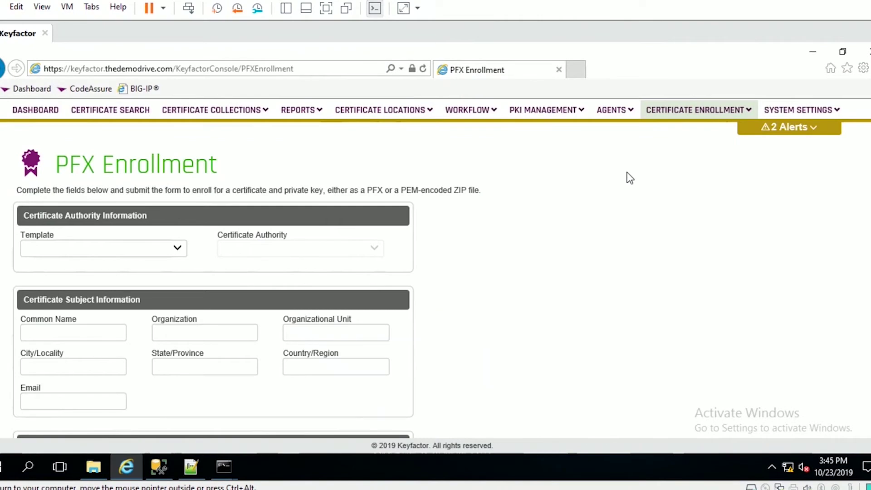
click(185, 257)
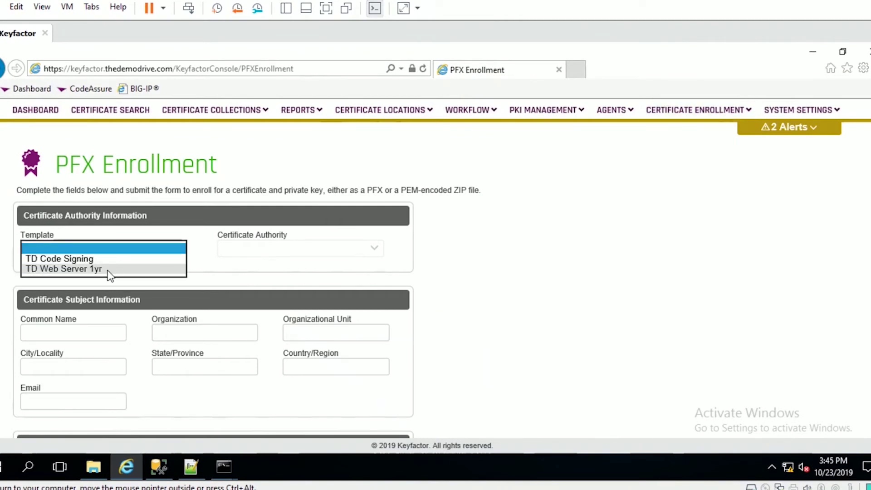
click(108, 271)
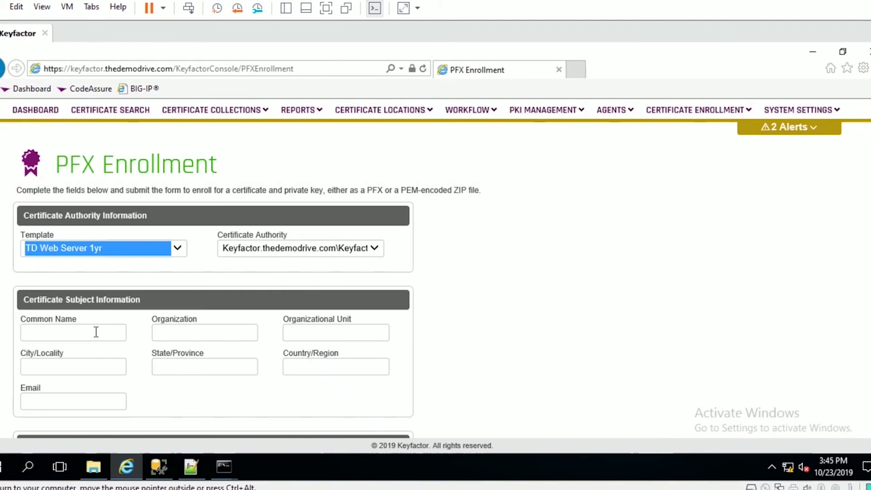
click(97, 332)
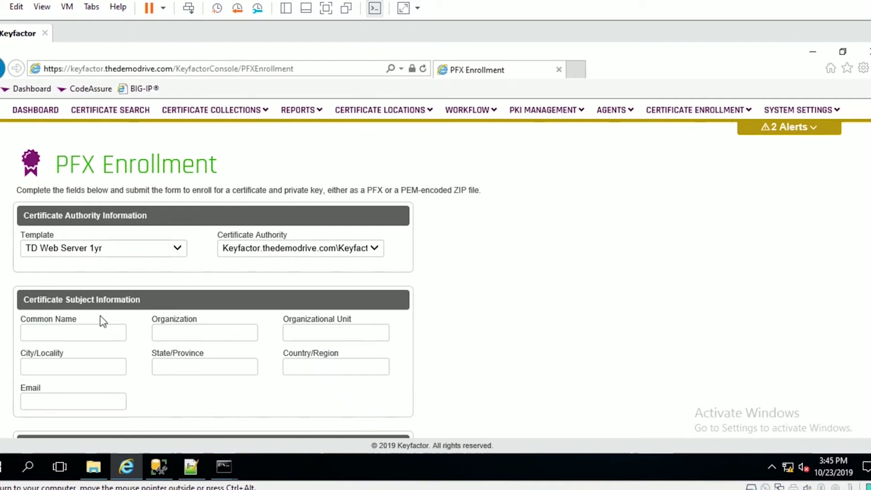
text(DPoDTest)
Set Organization to Keyfactor and add a DNS Name SAN of DPodTest
scroll(100, 320, down, 2)
click(36, 362)
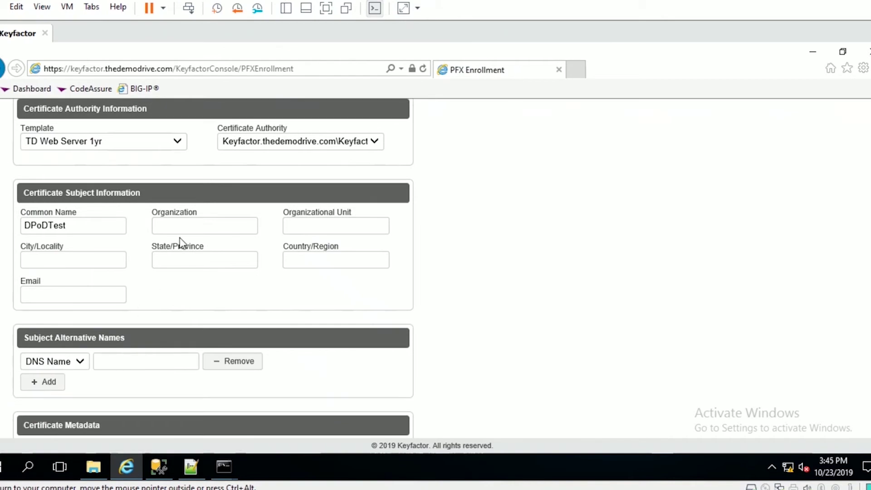
click(183, 222)
text(Keyfacto)
key(BackSpace)
click(132, 366)
text(DPodT)
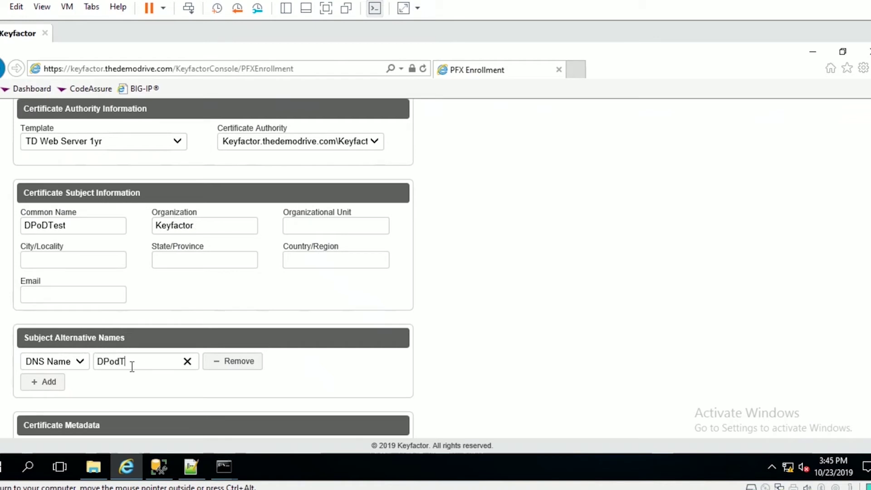
text(est)
Choose to install into certificate stores and select the unassigned c:\DPoD\keystore.dpod store
scroll(123, 363, down, 5)
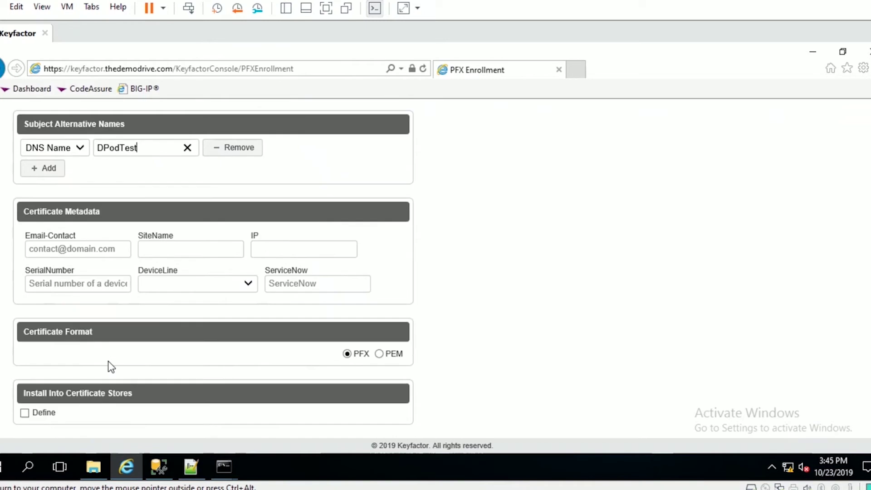
scroll(108, 361, down, 1)
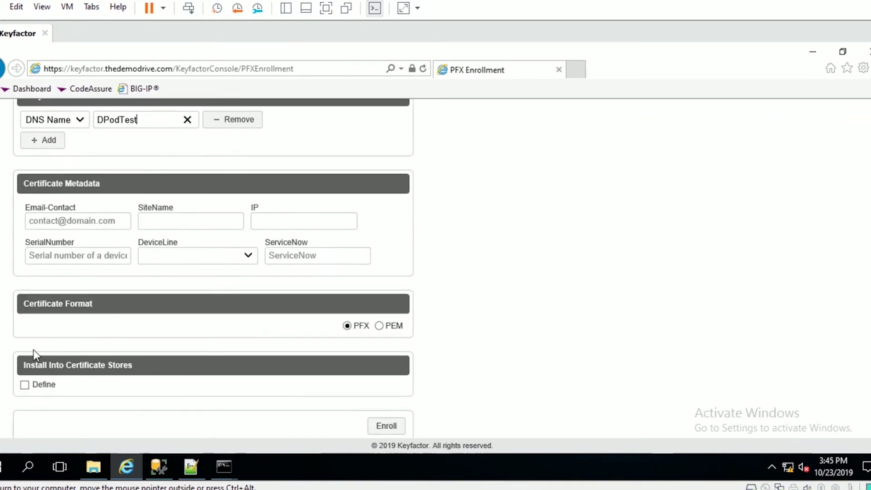
click(24, 386)
scroll(77, 345, down, 2)
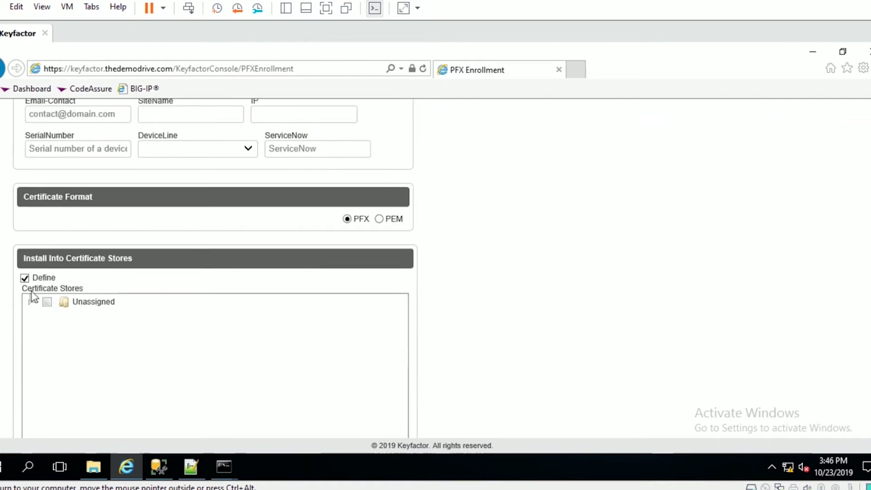
click(30, 301)
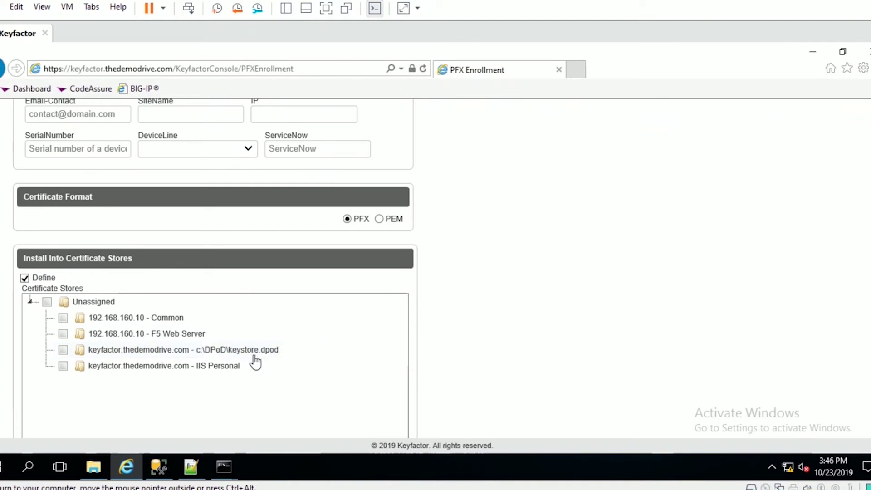
click(63, 349)
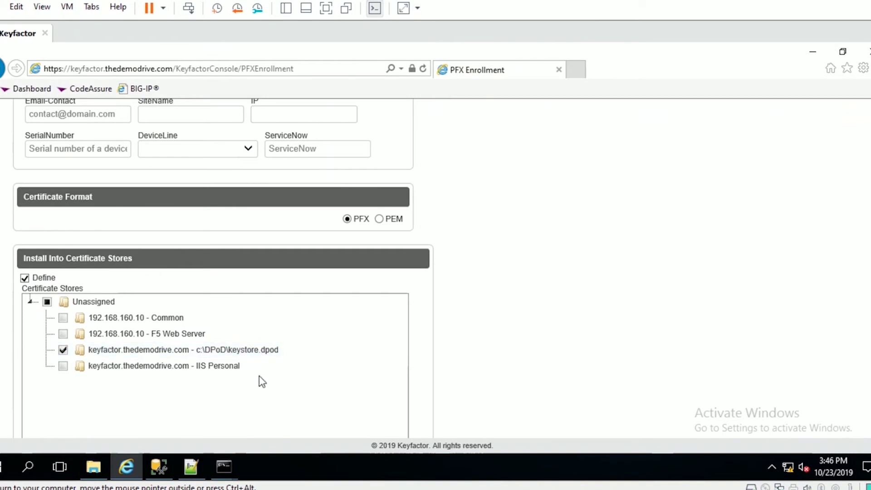
Enter Purple as the JKS alias and submit the enrollment request
scroll(265, 338, down, 3)
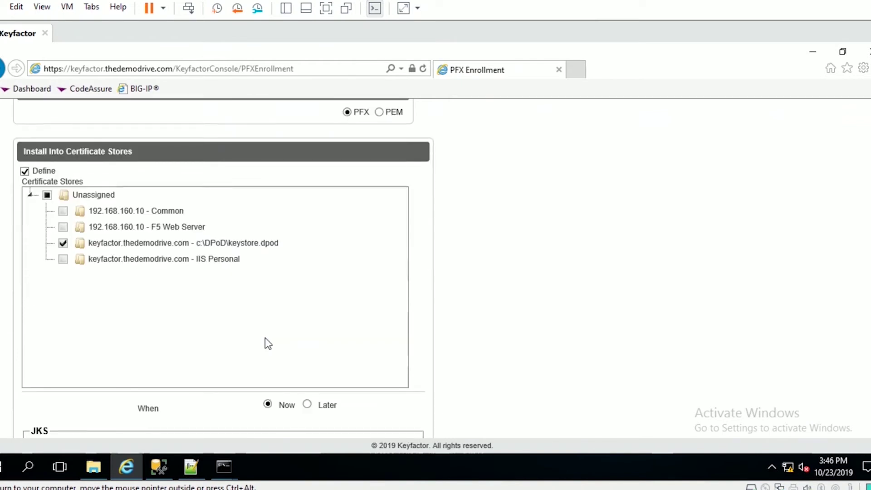
click(139, 422)
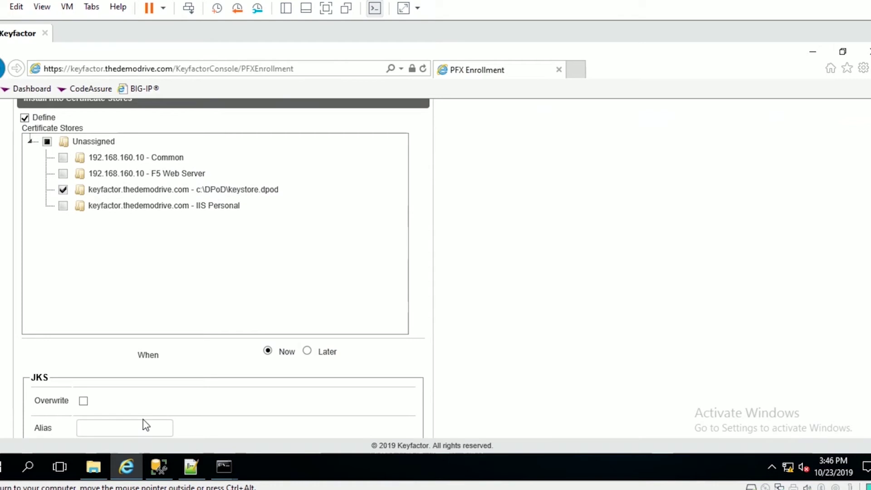
text(Purple)
scroll(152, 423, down, 2)
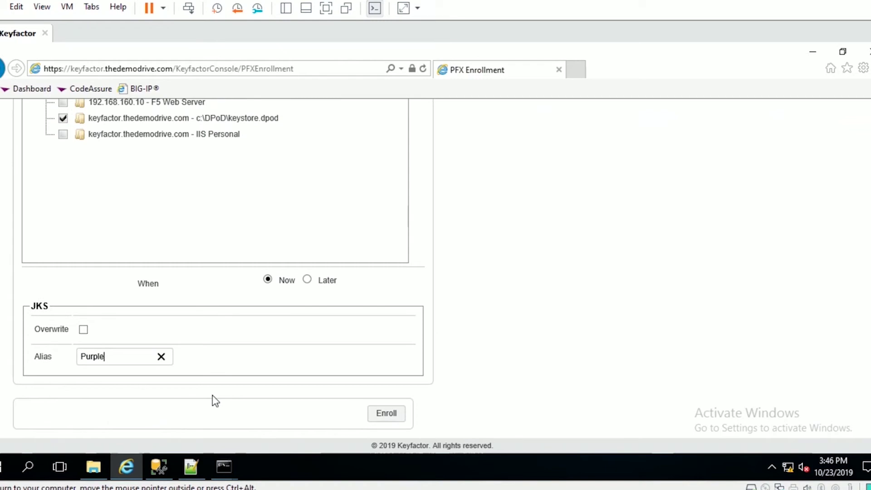
click(386, 414)
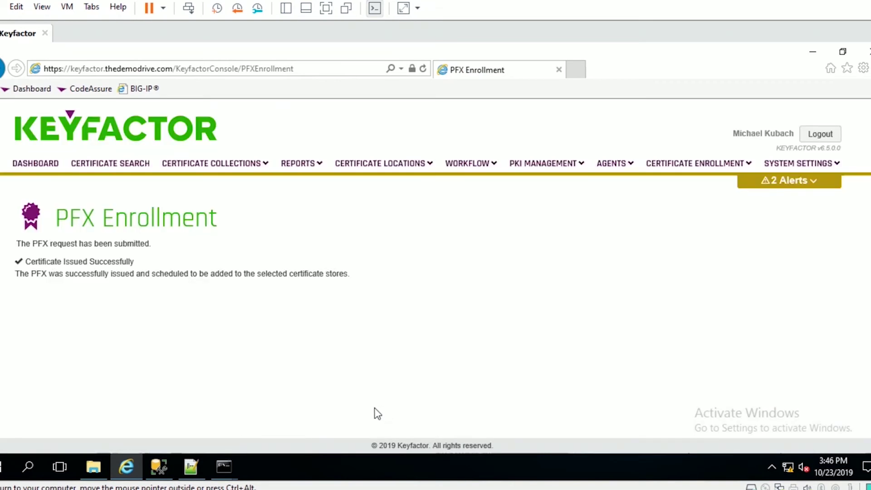
Highlight the Certificate Issued Successfully confirmation, then clear the highlight
drag(27, 262, 136, 263)
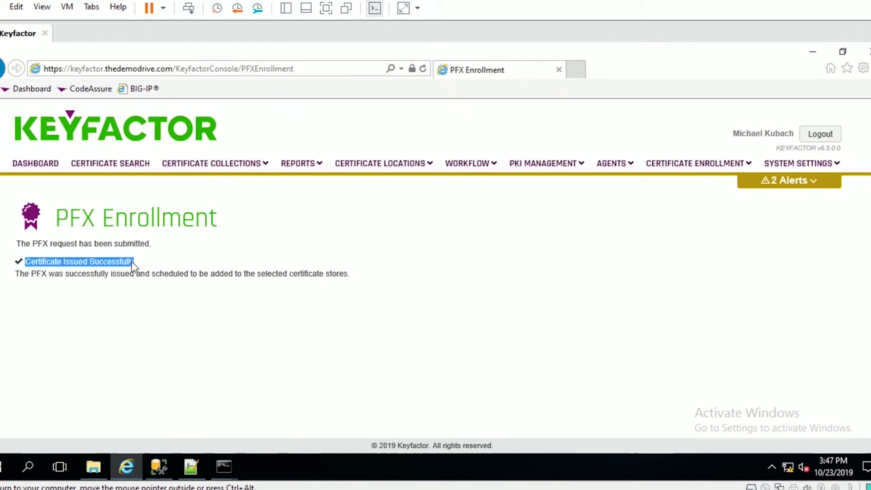
click(164, 321)
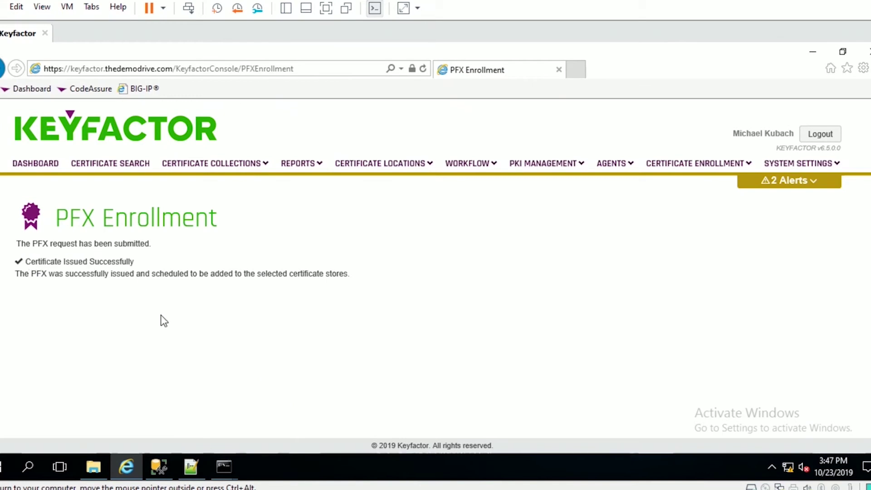
Find the Immediately scheduled Java Keystore Management job for keystore.dpod on the agent job status page
click(632, 167)
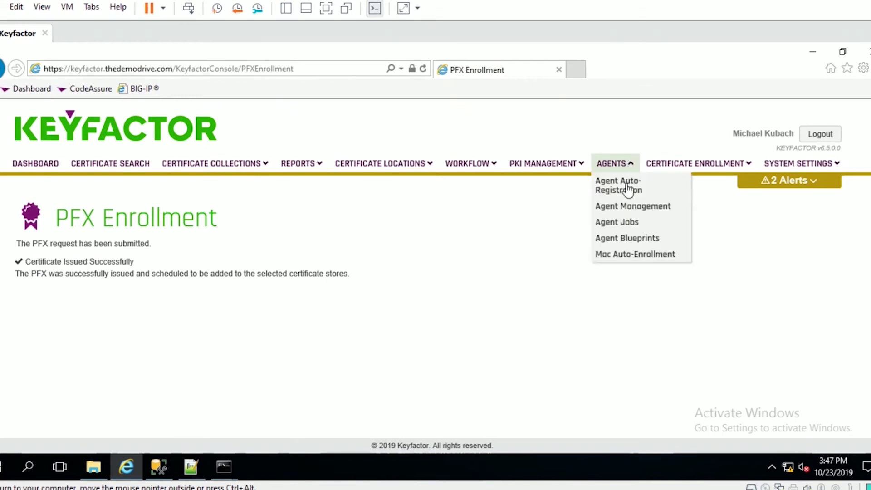
click(619, 223)
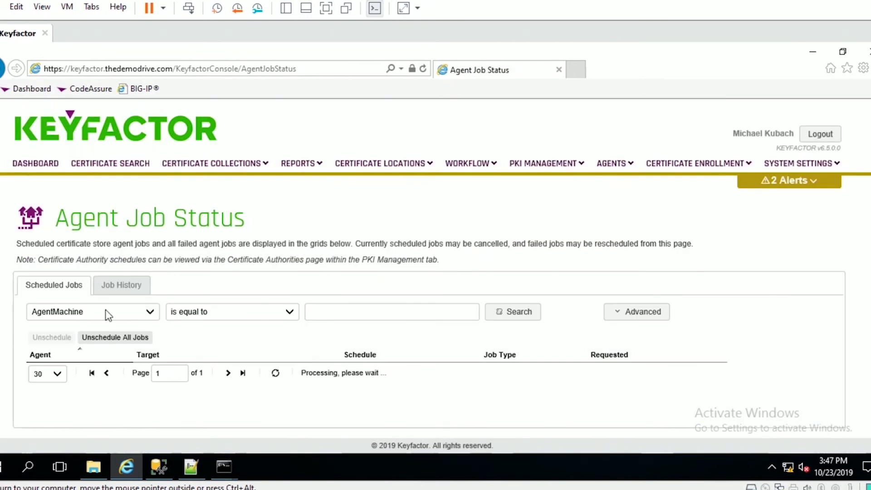
scroll(36, 355, down, 2)
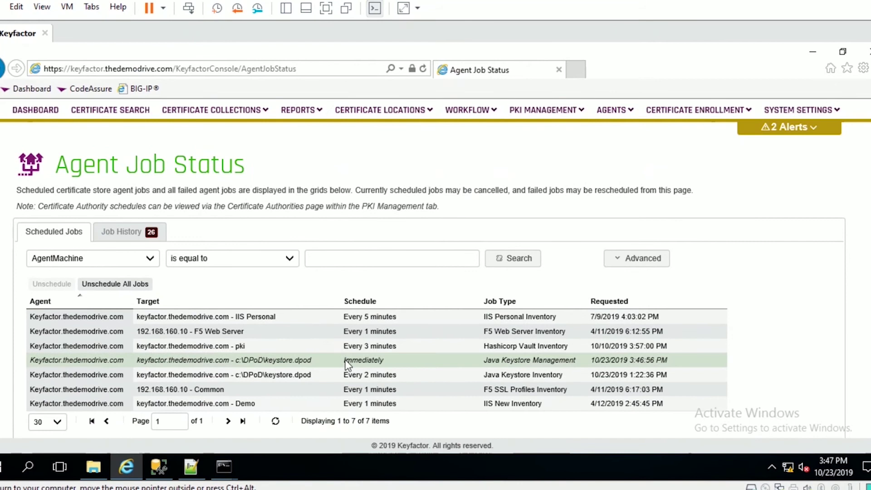
drag(343, 361, 385, 363)
click(385, 362)
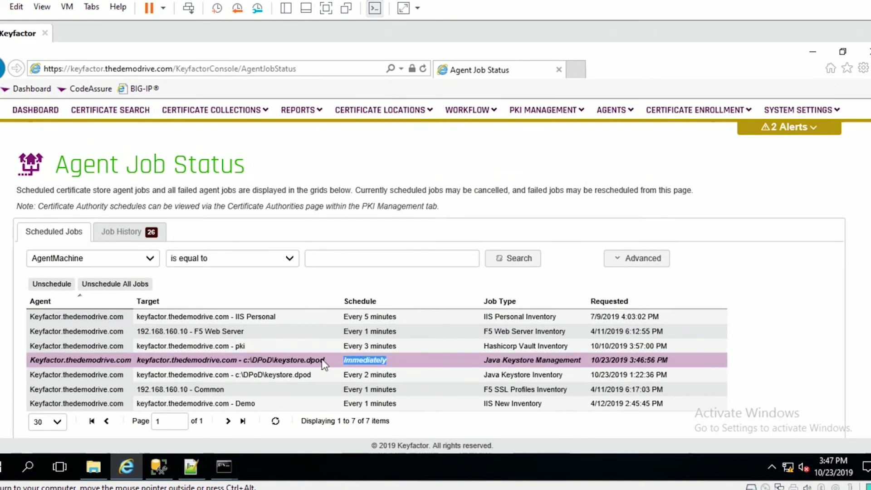
drag(325, 360, 277, 361)
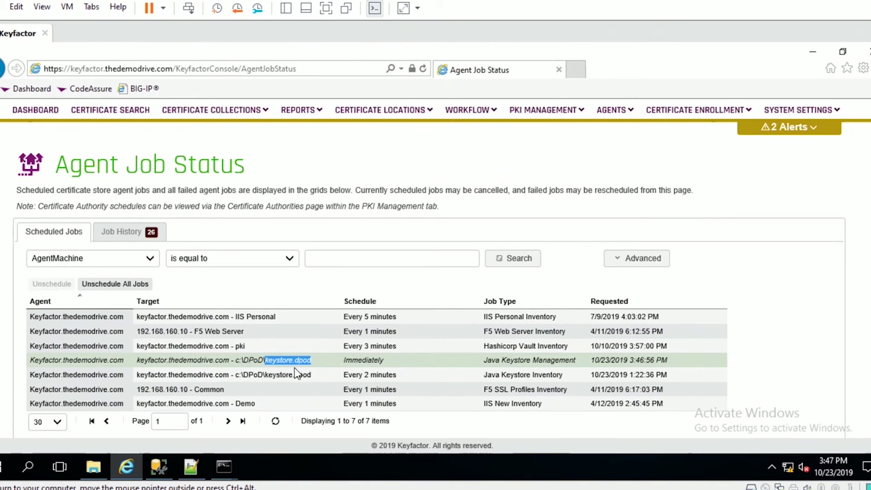
Refresh scheduled jobs twice, then confirm the Java Keystore Management job succeeded in Job History
click(275, 422)
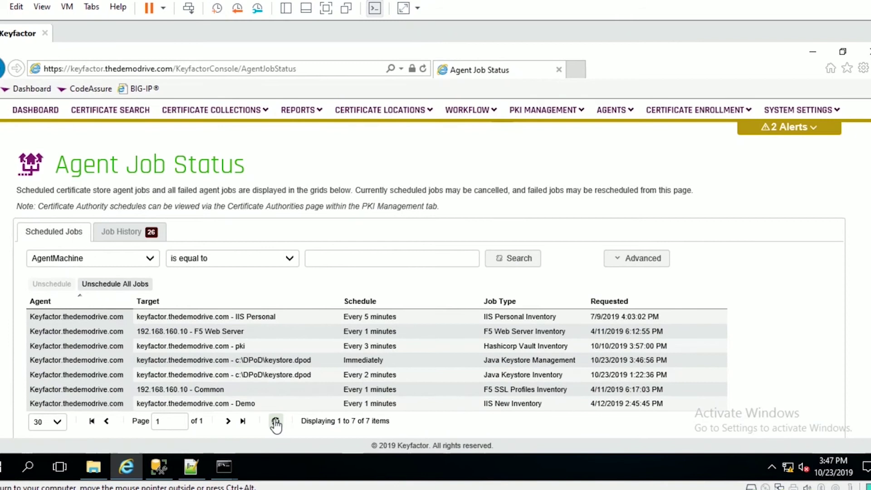
click(275, 421)
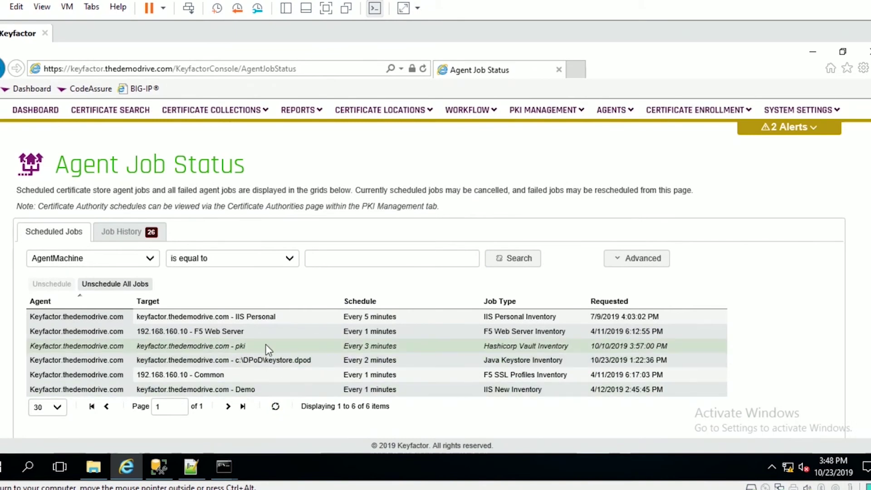
click(131, 241)
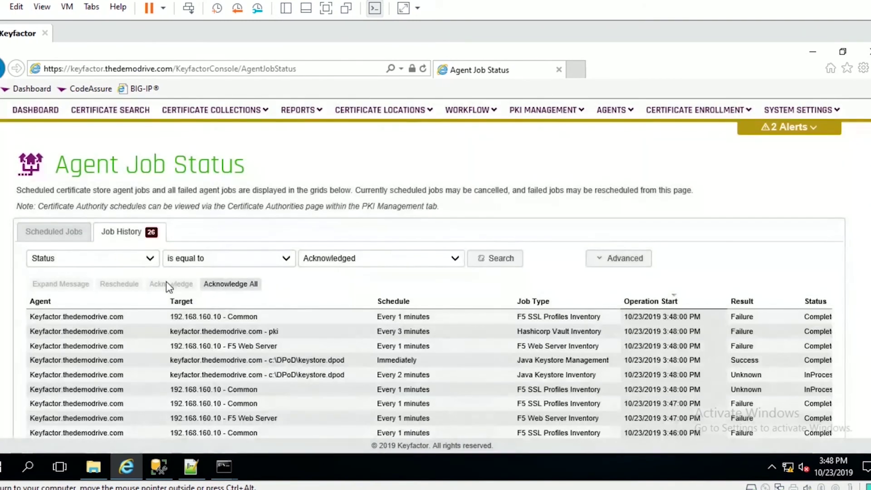
click(199, 361)
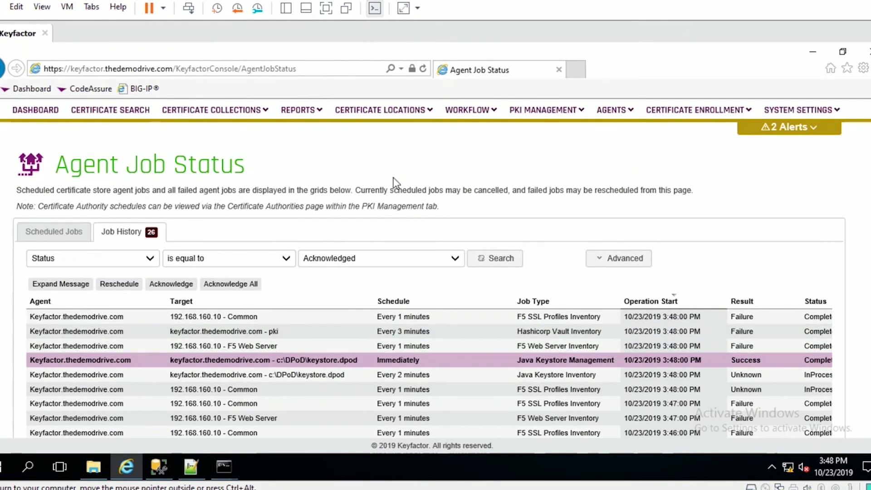
click(398, 112)
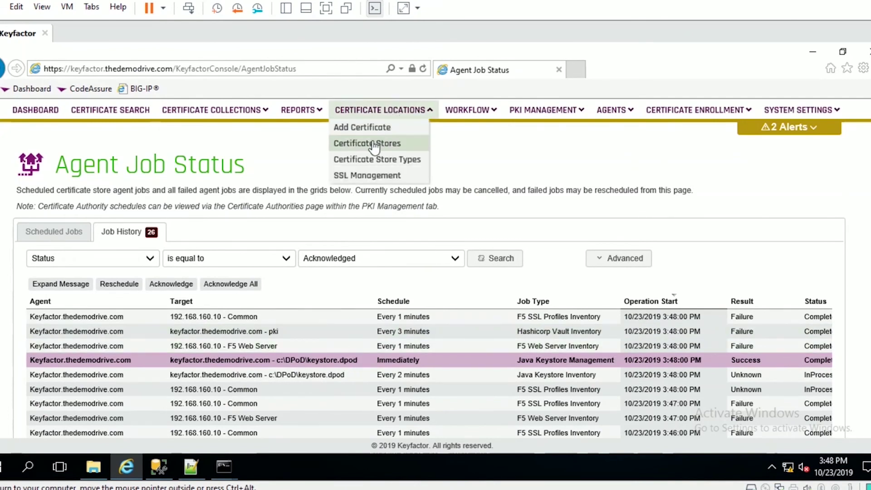
On Certificate Stores, select the c:\DPoD\keystore.dpod Java Keystore, cancel an Add store form, and right-click it
click(373, 144)
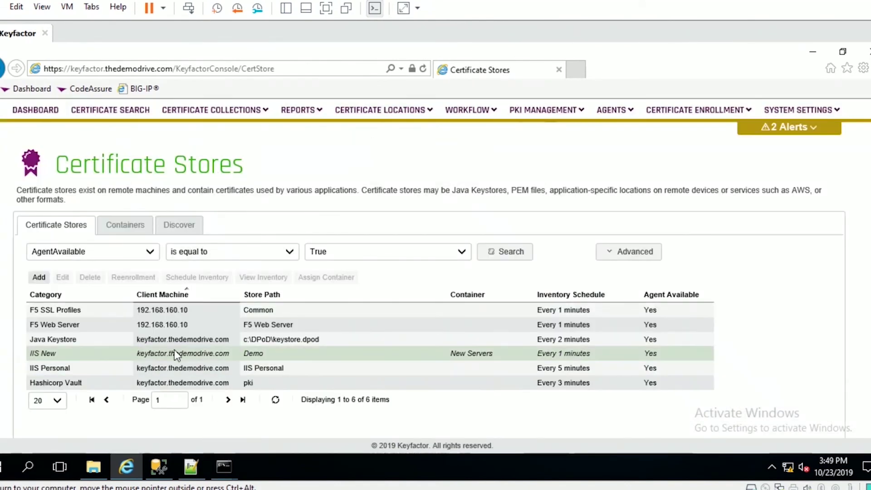
click(76, 342)
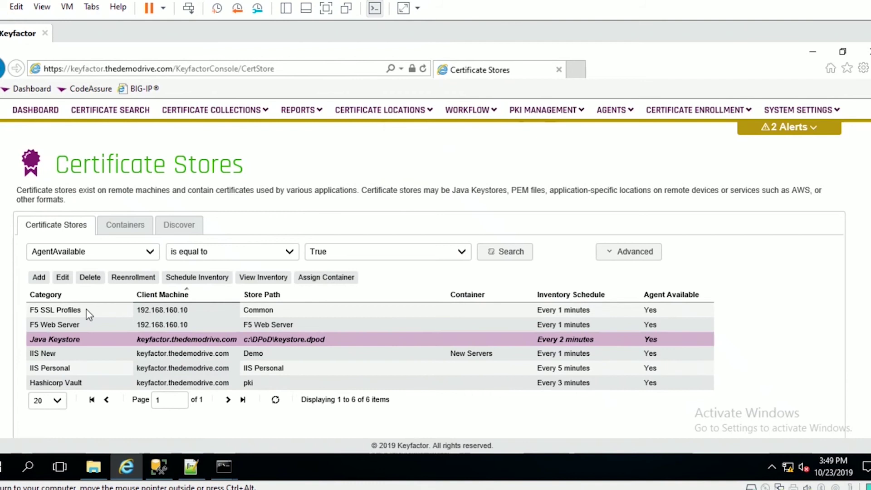
click(40, 278)
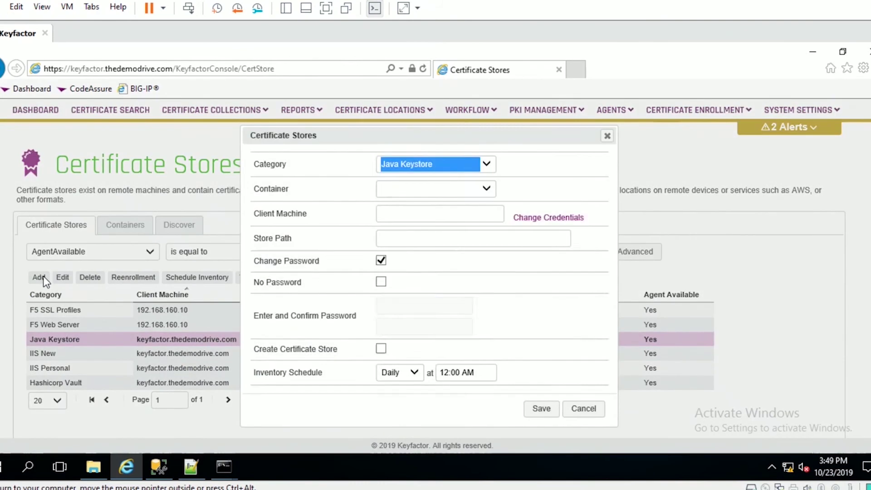
double_click(259, 265)
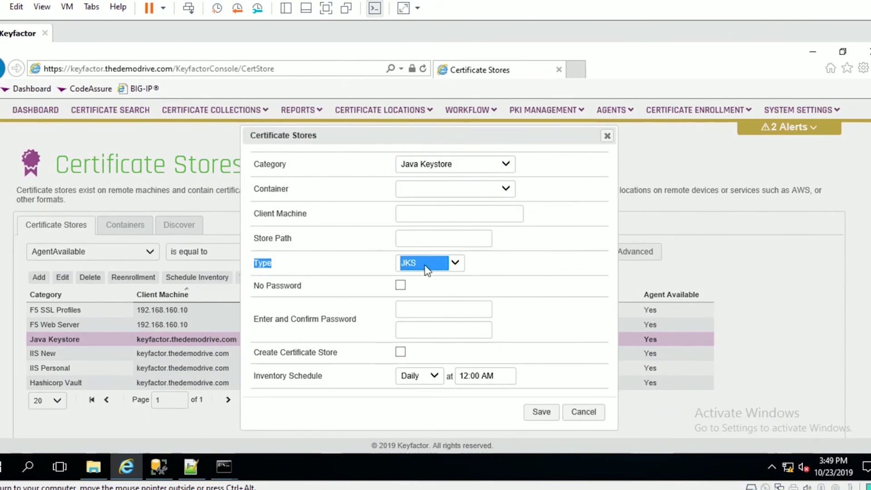
click(449, 264)
click(409, 291)
click(607, 136)
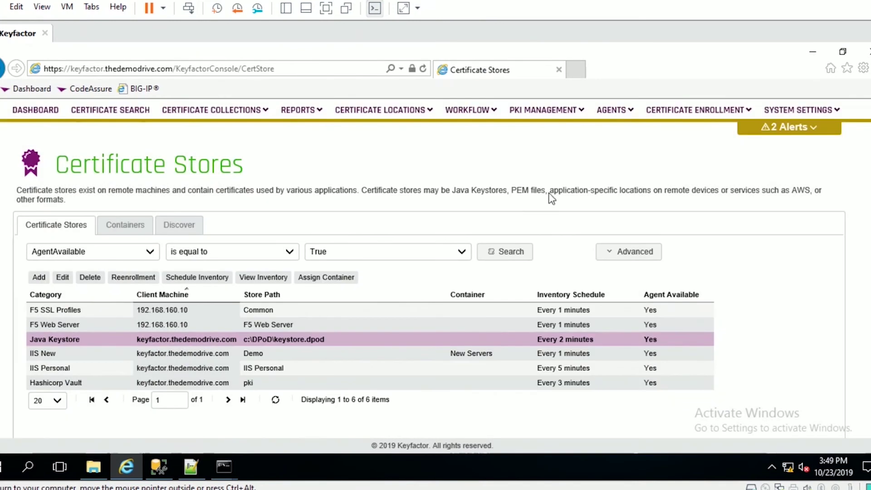
right_click(305, 345)
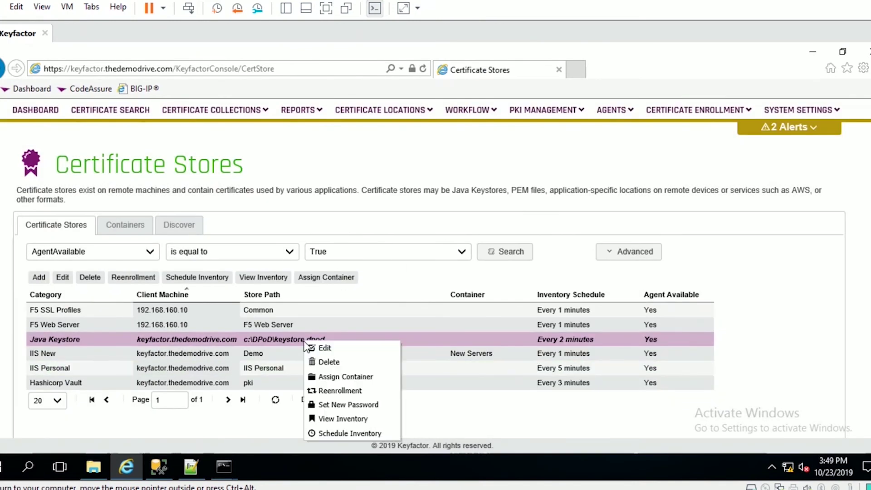
View the DPoD keystore's inventory of 9 certificates and select the DPoDTest one with O=Keyfactor
click(325, 419)
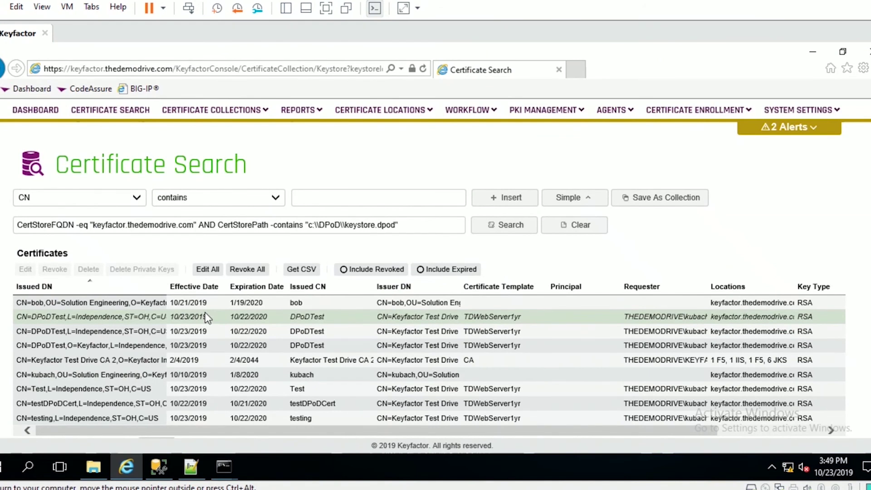
scroll(211, 322, down, 2)
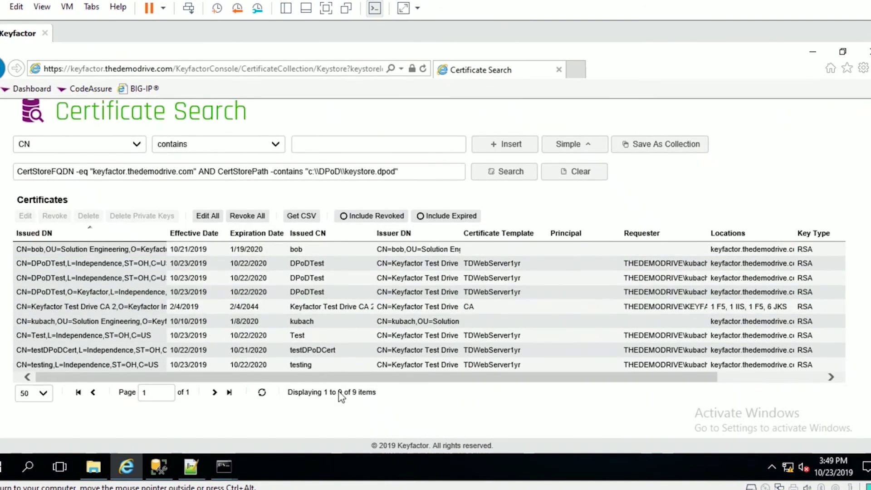
drag(338, 393, 346, 397)
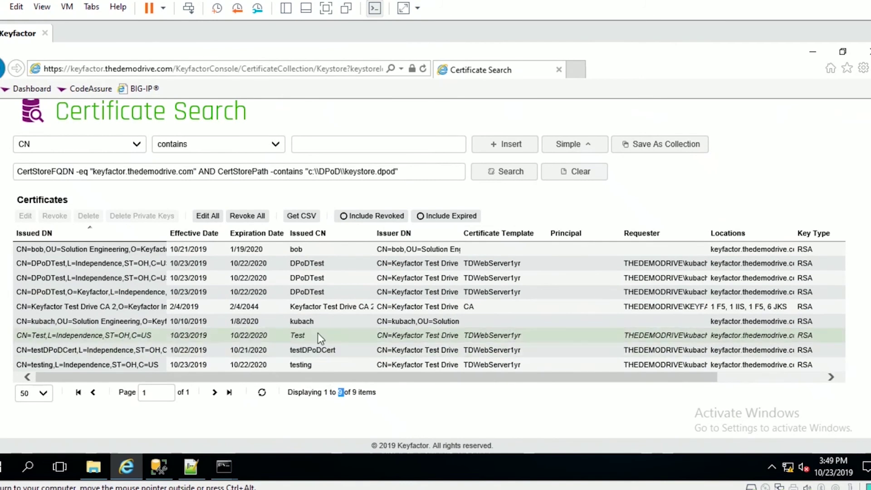
drag(292, 293, 334, 292)
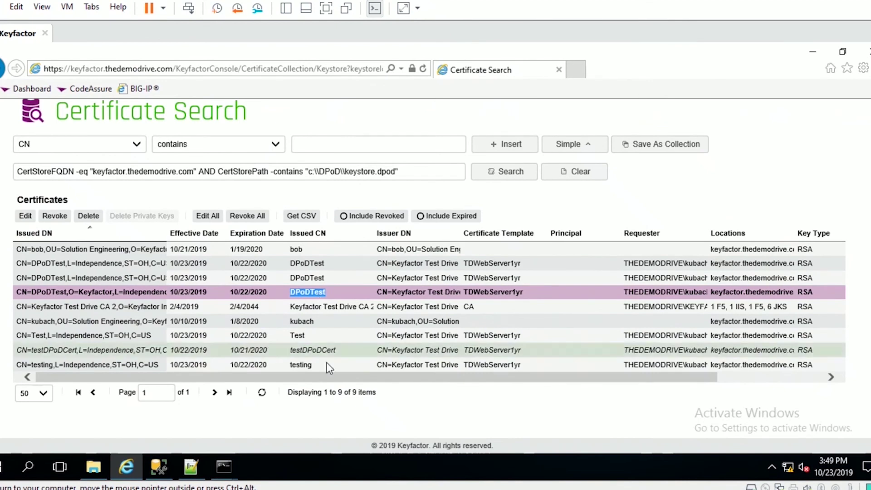
Run keytool -list -v -keystore keystore.dpod -storetype luna with the keystore password and check the Purple entry
mouse_move(229, 474)
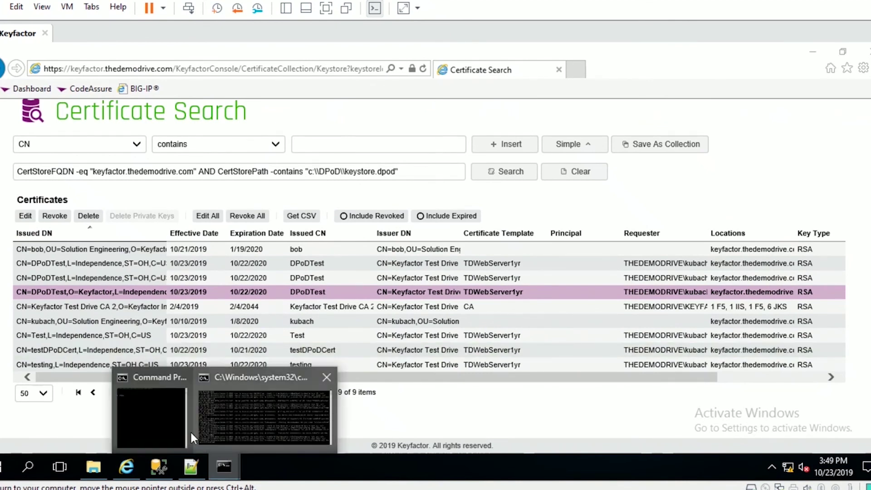
click(164, 426)
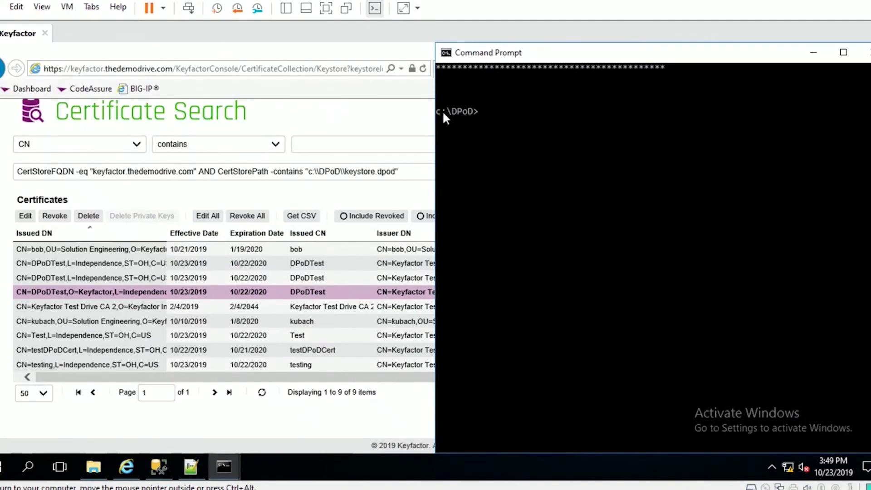
text(keytool -list -v -keystore keystore.dpod -storetype luna)
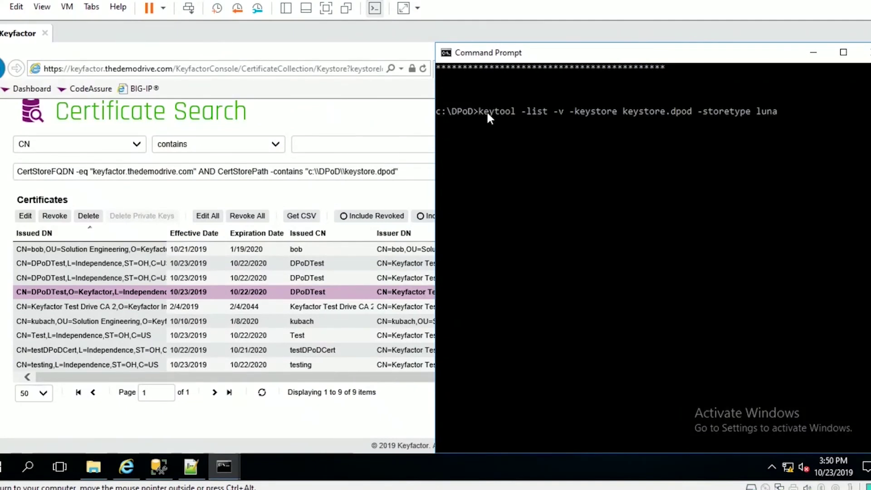
key(Return)
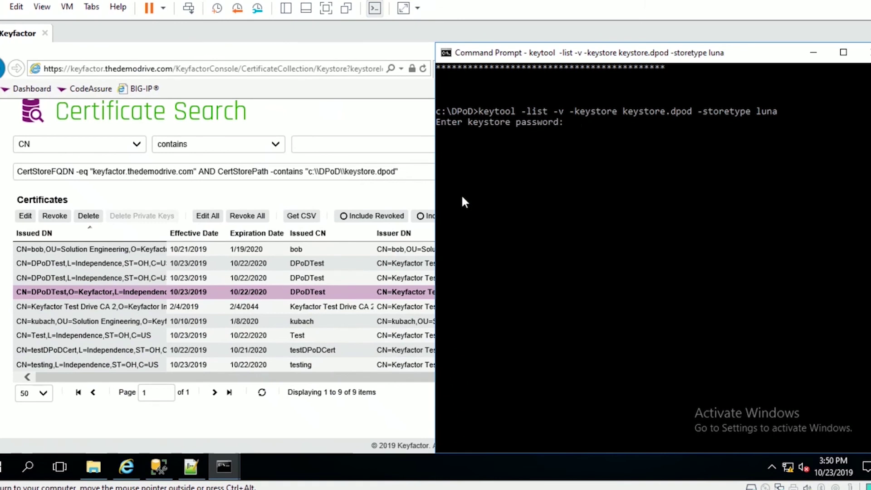
key(Return)
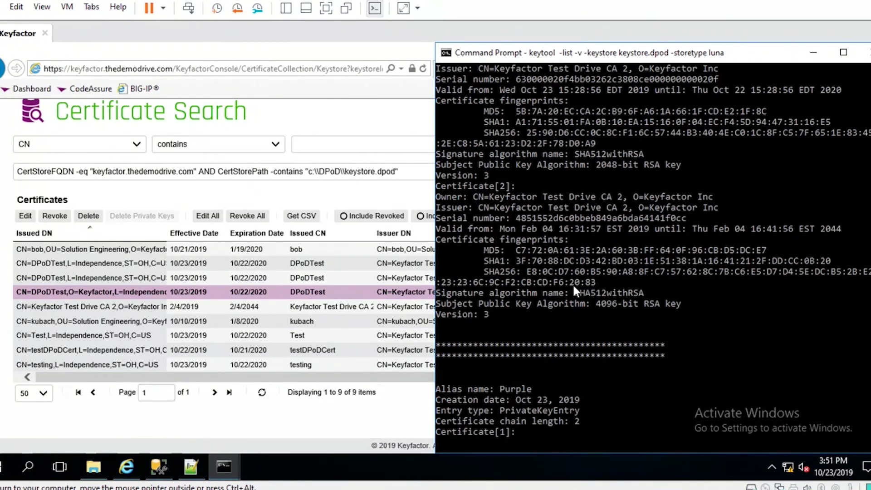
drag(486, 311, 715, 337)
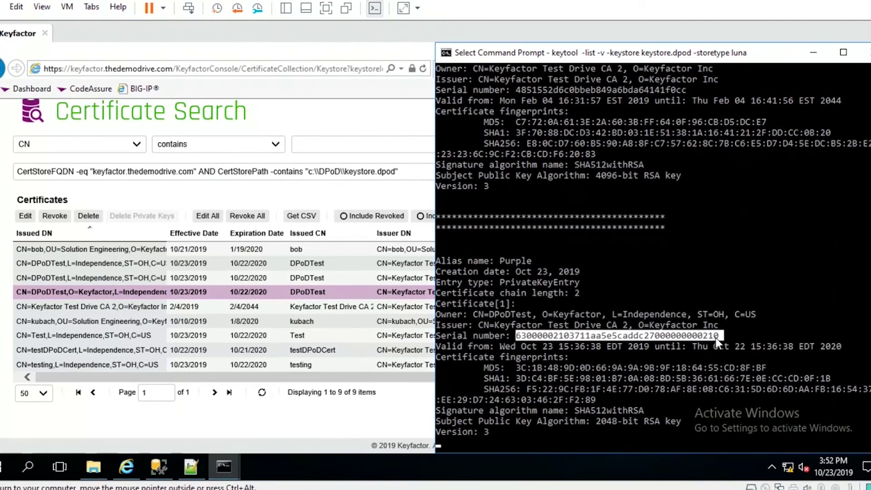
Open the details of the DPoDTest certificate with O=Keyfactor
double_click(208, 295)
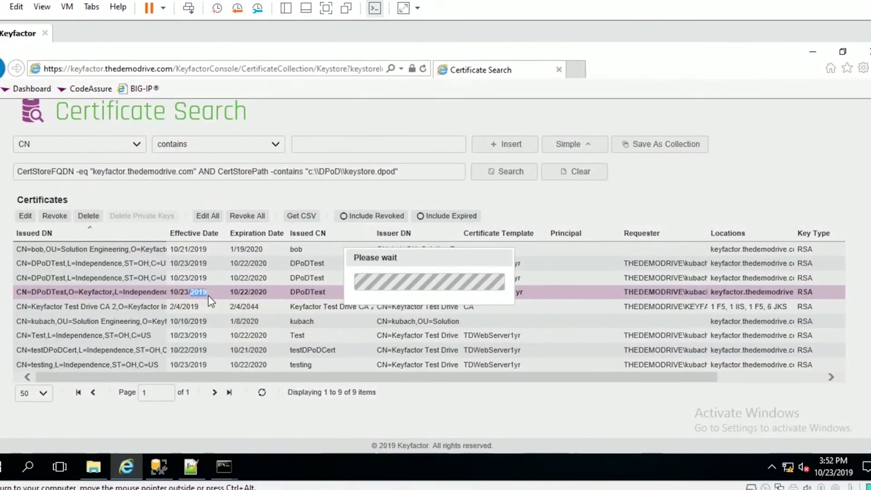